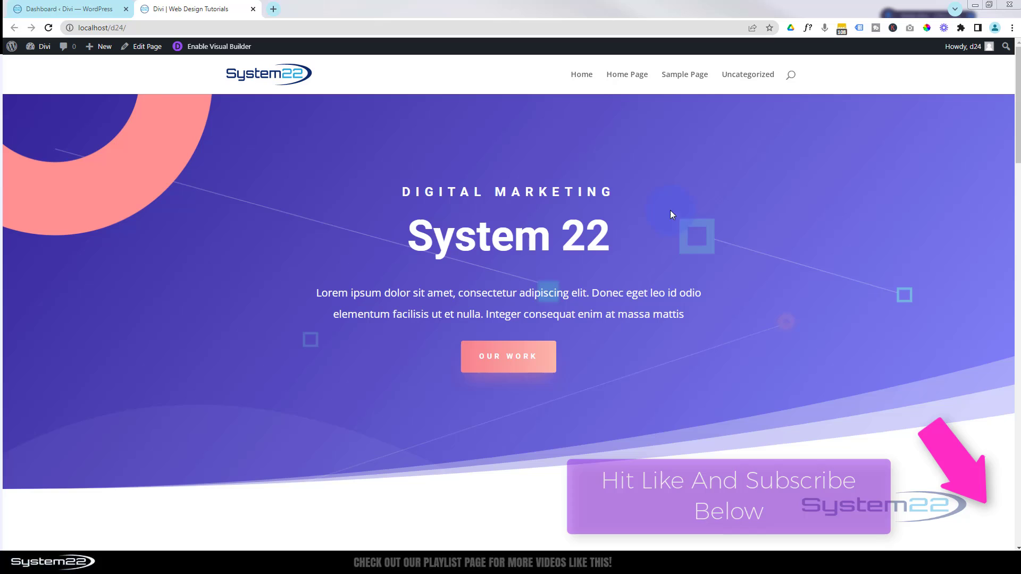
Open Divi's Theme Customizer from the WordPress admin sidebar's Divi menu
{"action": "left_click", "coordinate": [55, 7]}
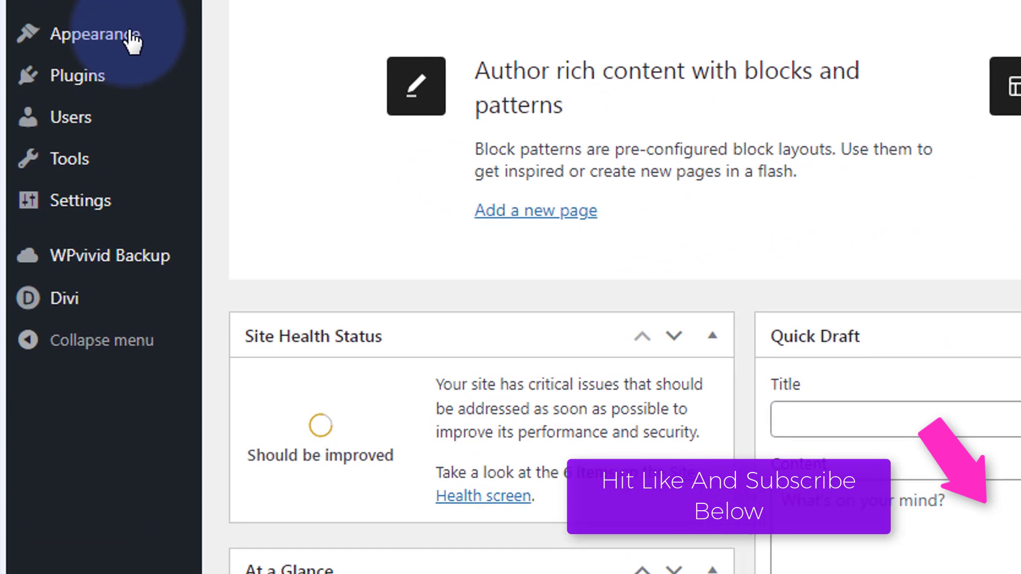
{"action": "mouse_move", "coordinate": [133, 36]}
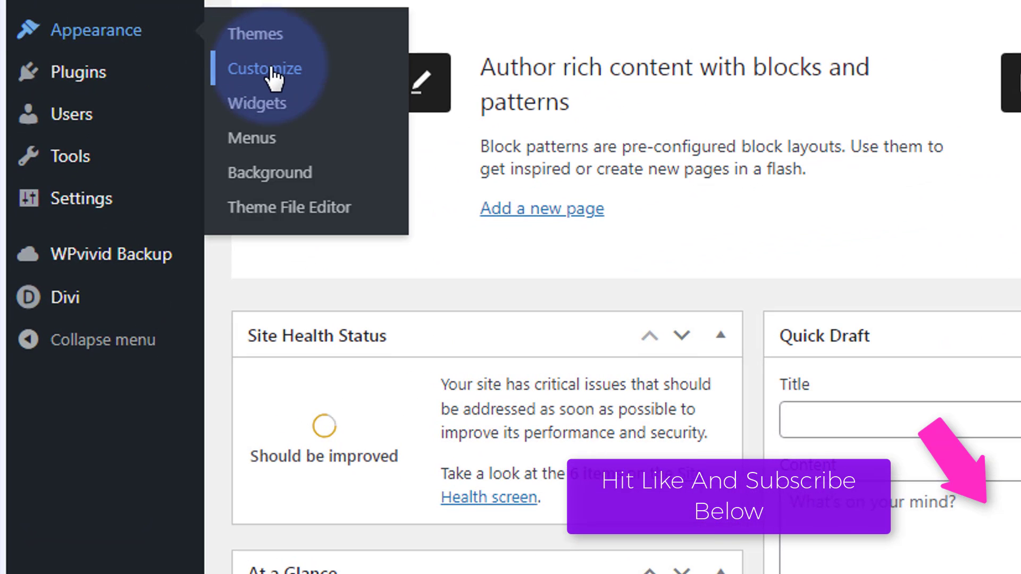
{"action": "mouse_move", "coordinate": [90, 311]}
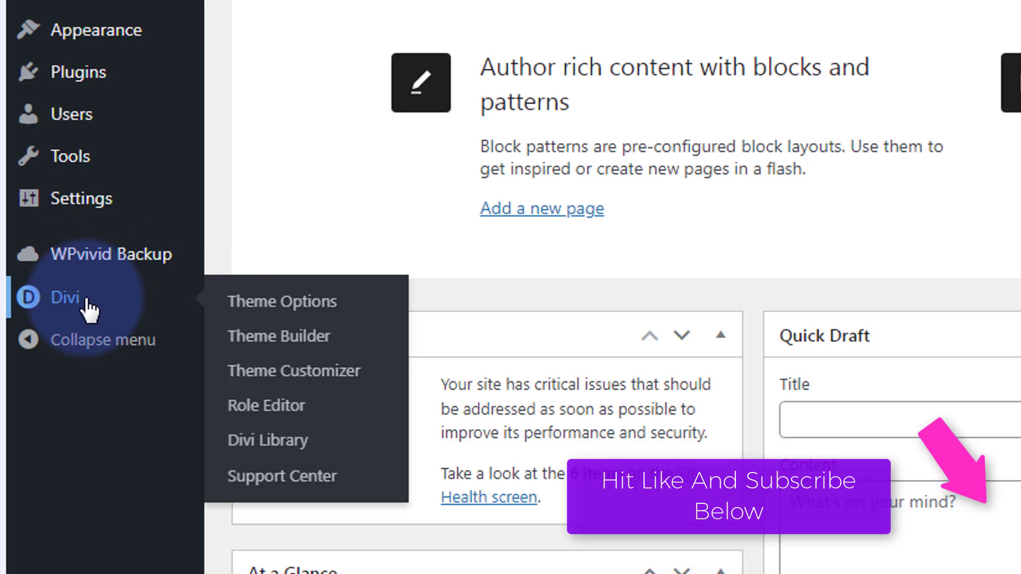
{"action": "left_click", "coordinate": [312, 384]}
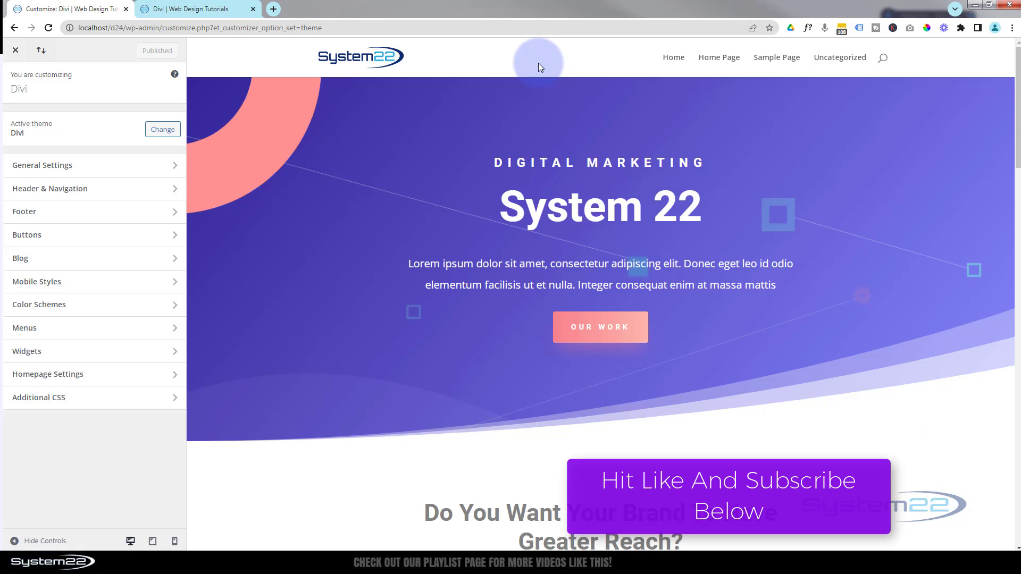
Set the Tablet section height to 50 under Mobile Styles
{"action": "left_click", "coordinate": [121, 287]}
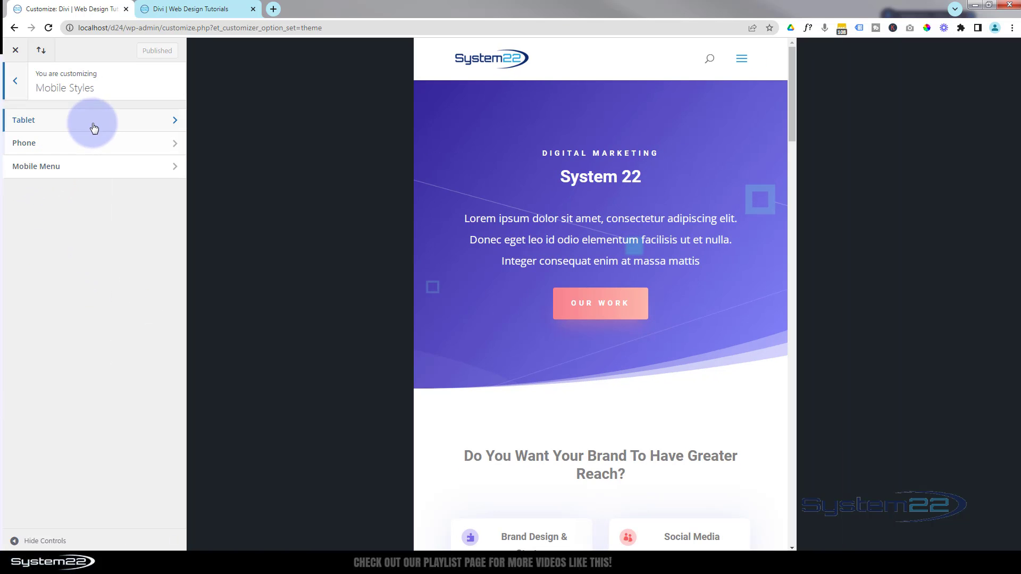
{"action": "left_click", "coordinate": [102, 125]}
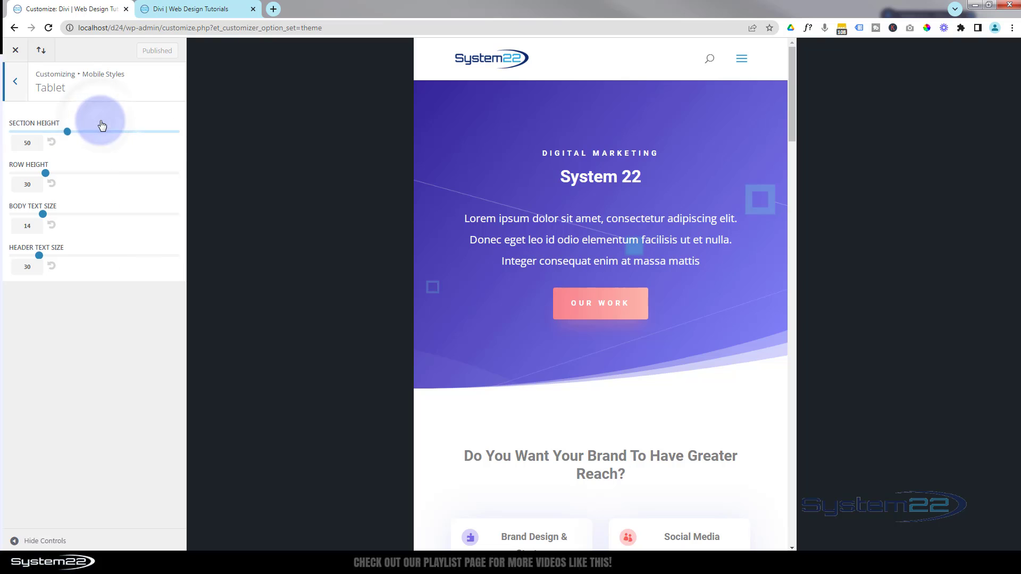
{"action": "left_click_drag", "start_coordinate": [103, 132], "coordinate": [62, 137]}
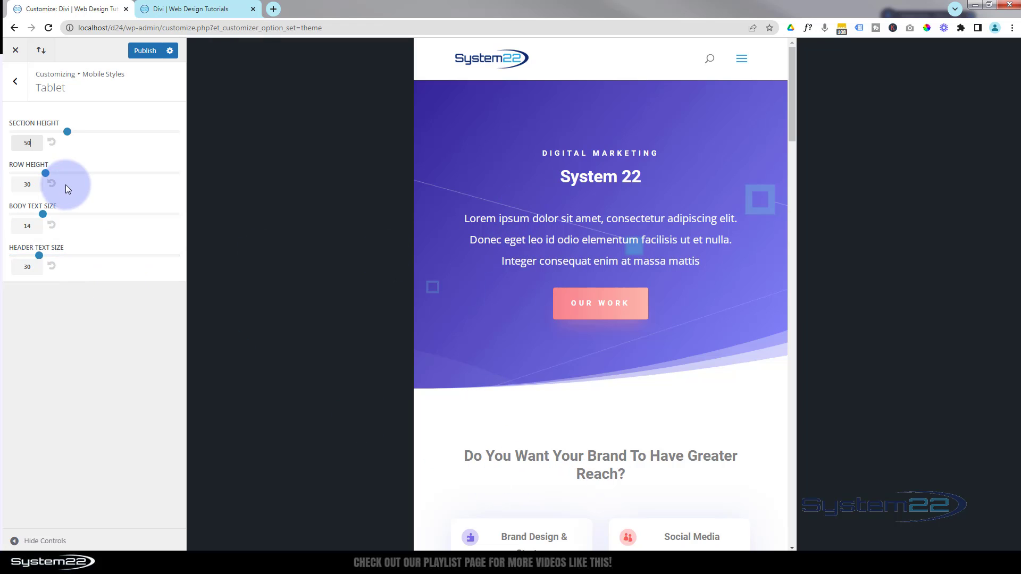
Look through the Phone style settings, then return to the Mobile Styles list
{"action": "left_click", "coordinate": [16, 84]}
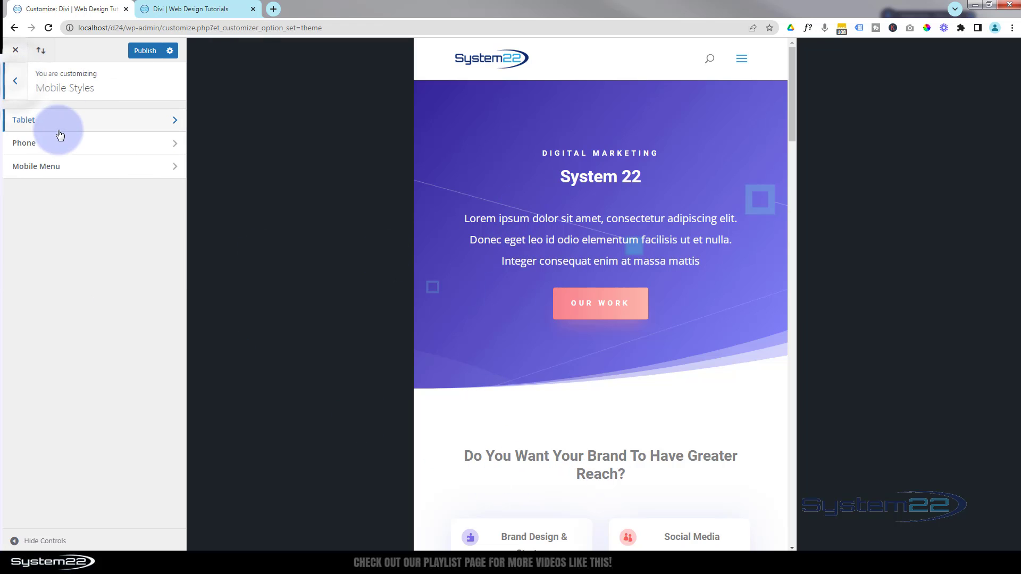
{"action": "left_click", "coordinate": [69, 150]}
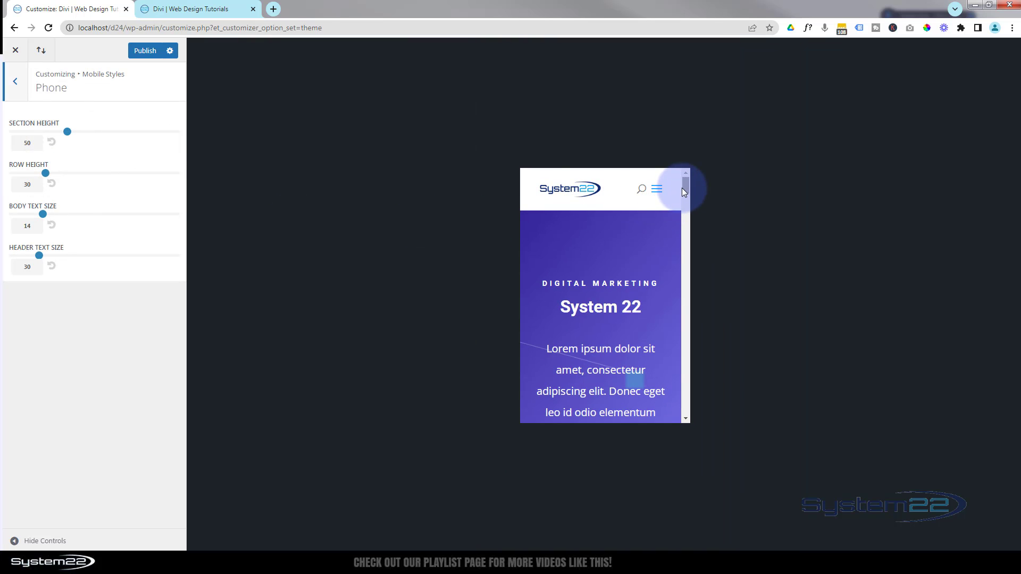
{"action": "scroll", "coordinate": [684, 192], "scroll_direction": "down", "scroll_amount": 3}
{"action": "scroll", "coordinate": [685, 193], "scroll_direction": "up", "scroll_amount": 1}
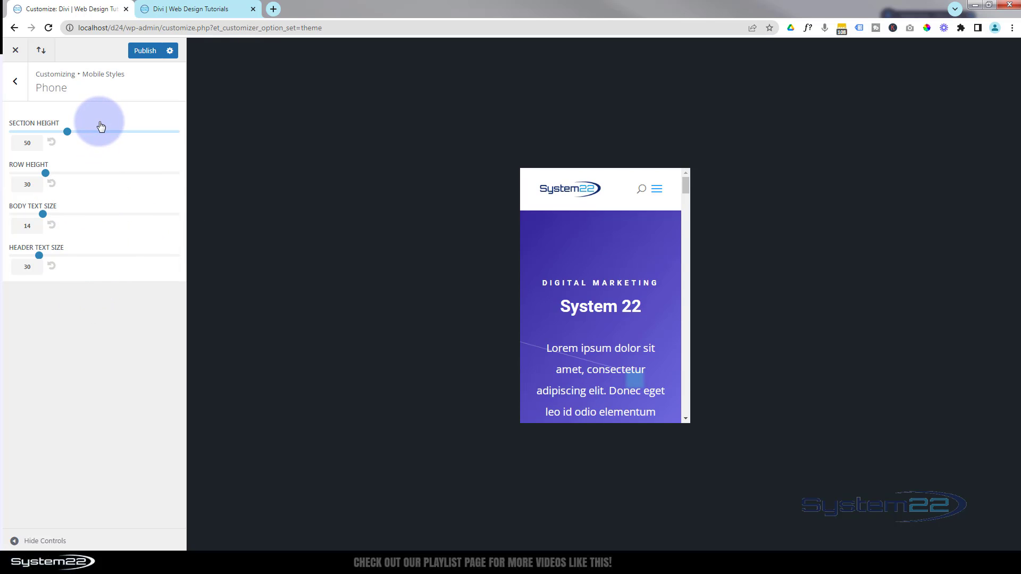
{"action": "left_click", "coordinate": [16, 84]}
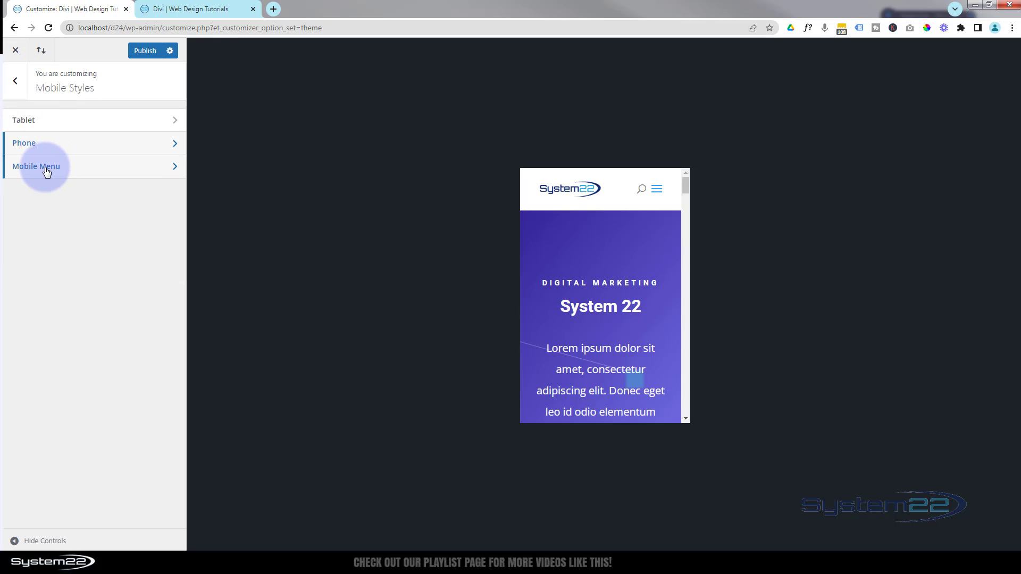
Open Mobile Menu settings with the preview dropdown shown; try red link text, then reset to default
{"action": "left_click", "coordinate": [98, 169]}
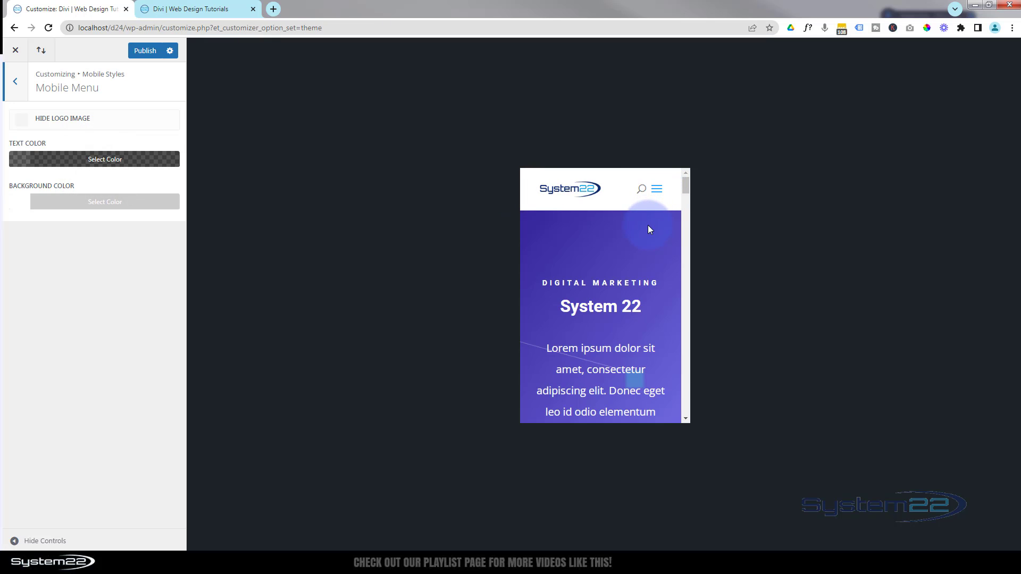
{"action": "left_click", "coordinate": [657, 192]}
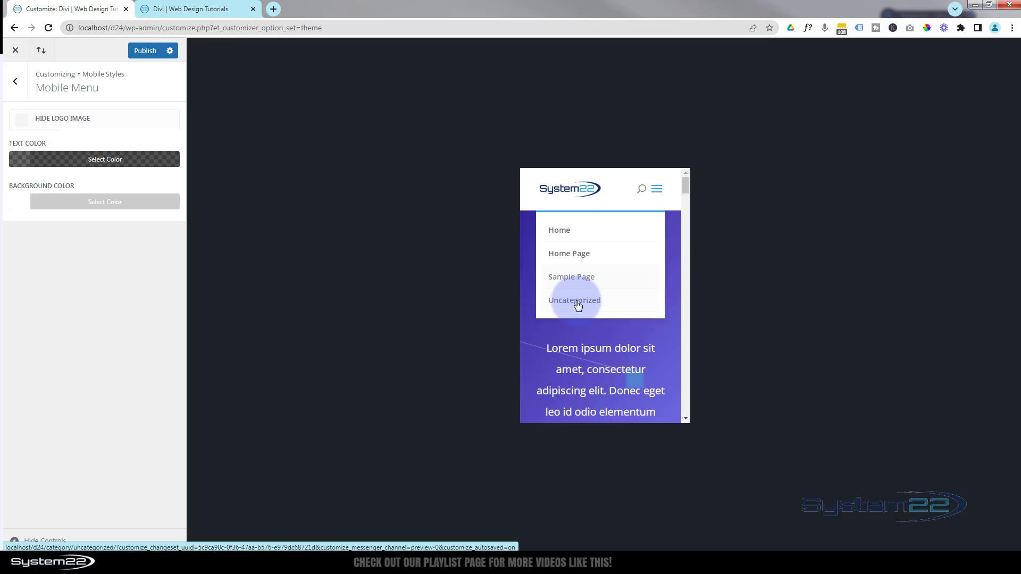
{"action": "left_click", "coordinate": [66, 161]}
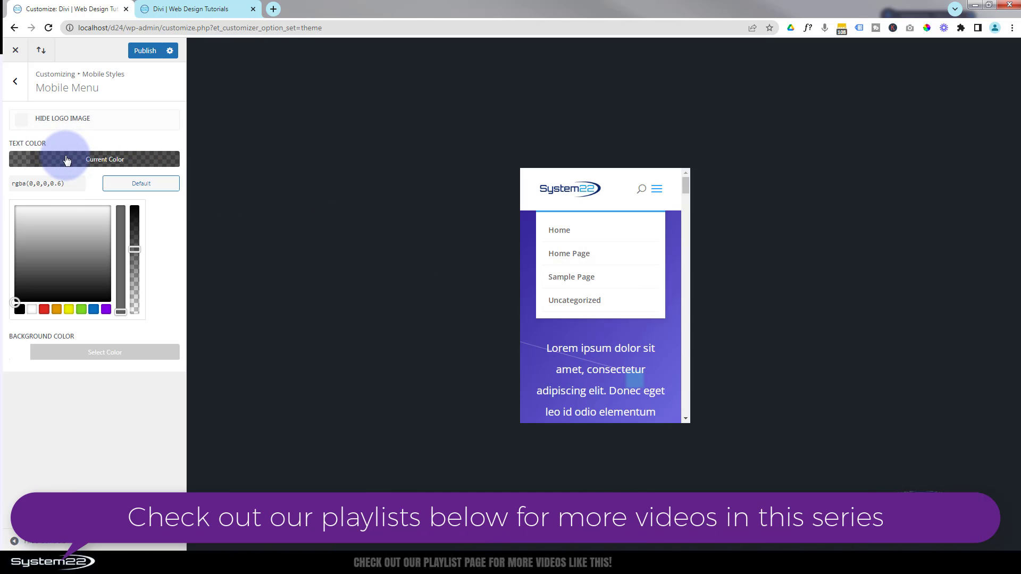
{"action": "left_click", "coordinate": [43, 313]}
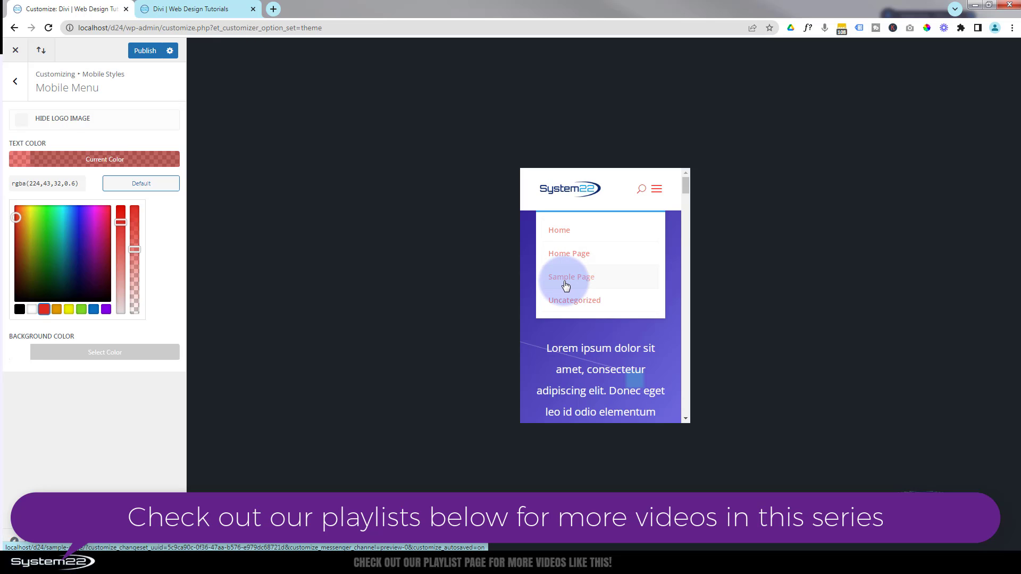
{"action": "left_click", "coordinate": [143, 184]}
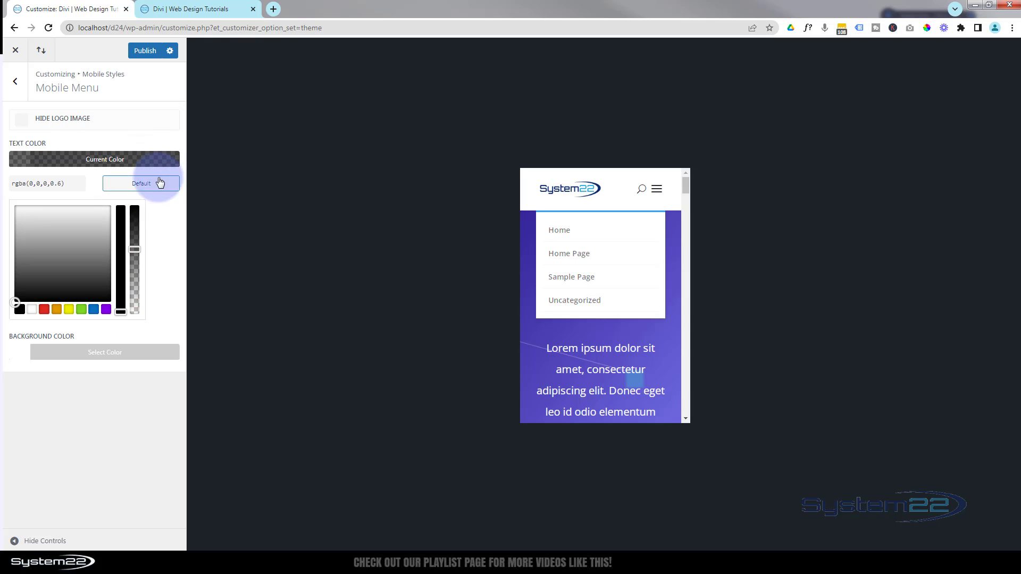
Set the mobile menu background to black and its link text colour to white
{"action": "left_click", "coordinate": [83, 356]}
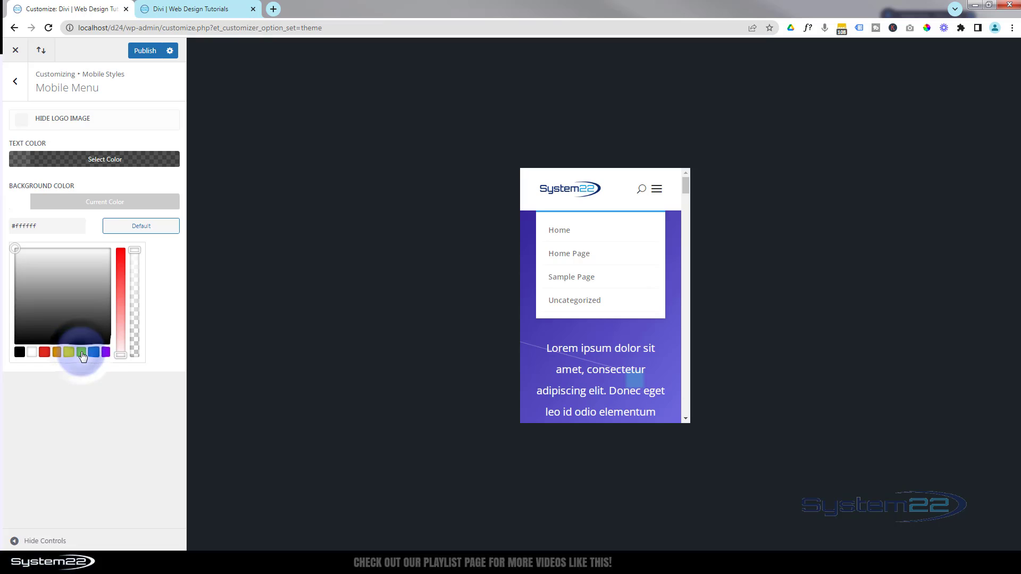
{"action": "left_click", "coordinate": [19, 353]}
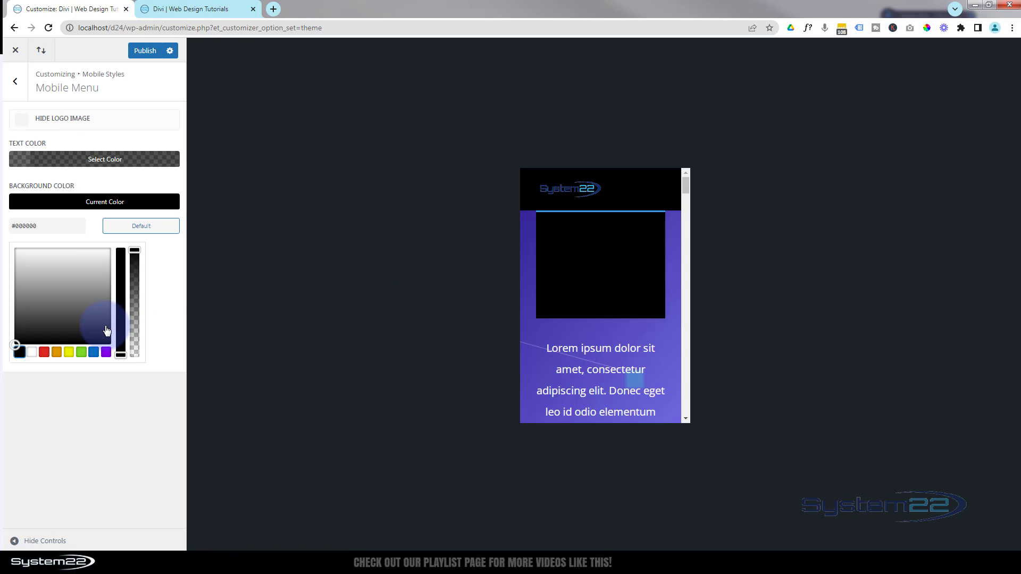
{"action": "left_click", "coordinate": [73, 159]}
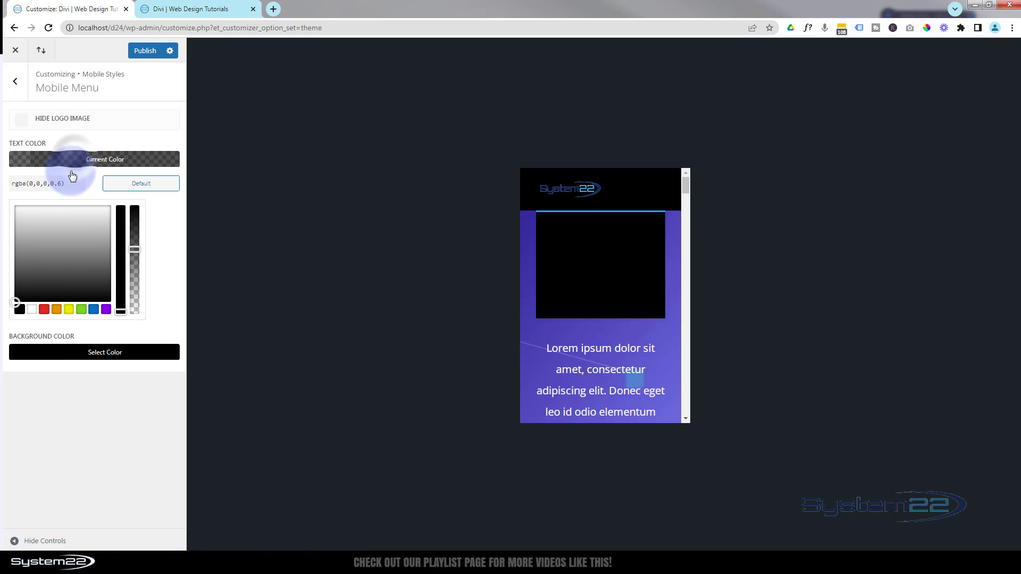
{"action": "left_click", "coordinate": [32, 309]}
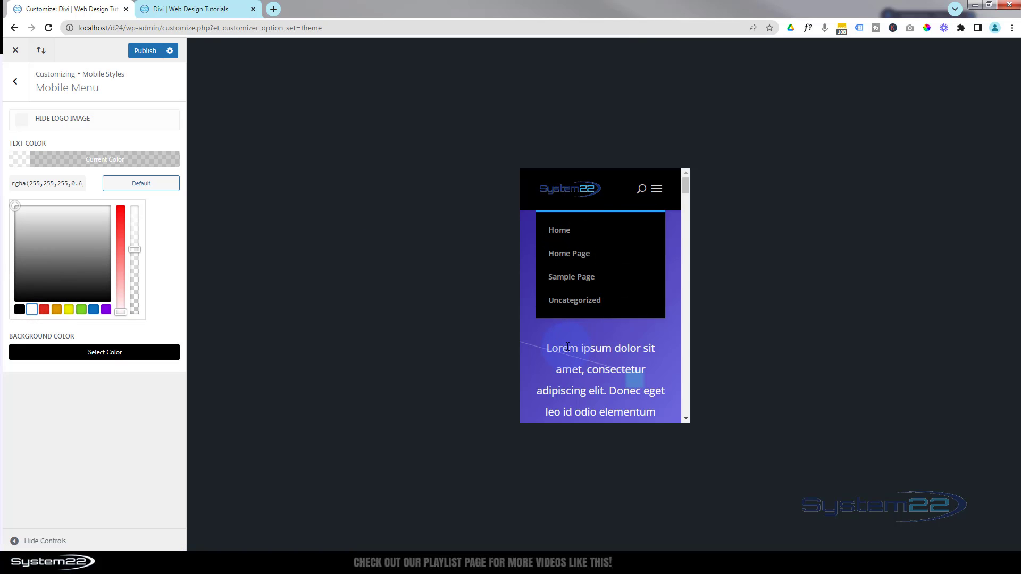
{"action": "left_click", "coordinate": [602, 215]}
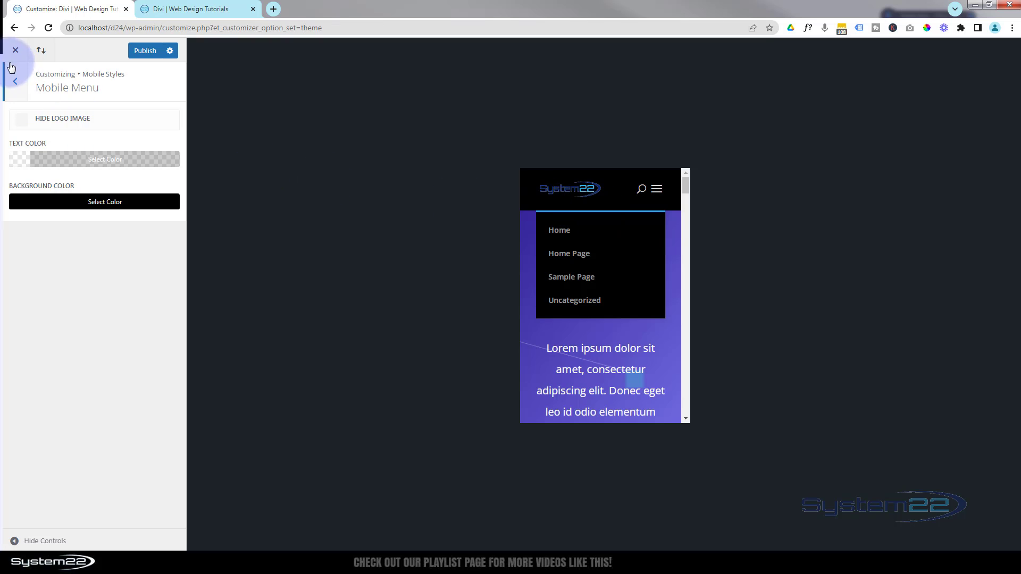
Open General Settings > Layout Settings and switch the preview to phone width
{"action": "left_click", "coordinate": [16, 81]}
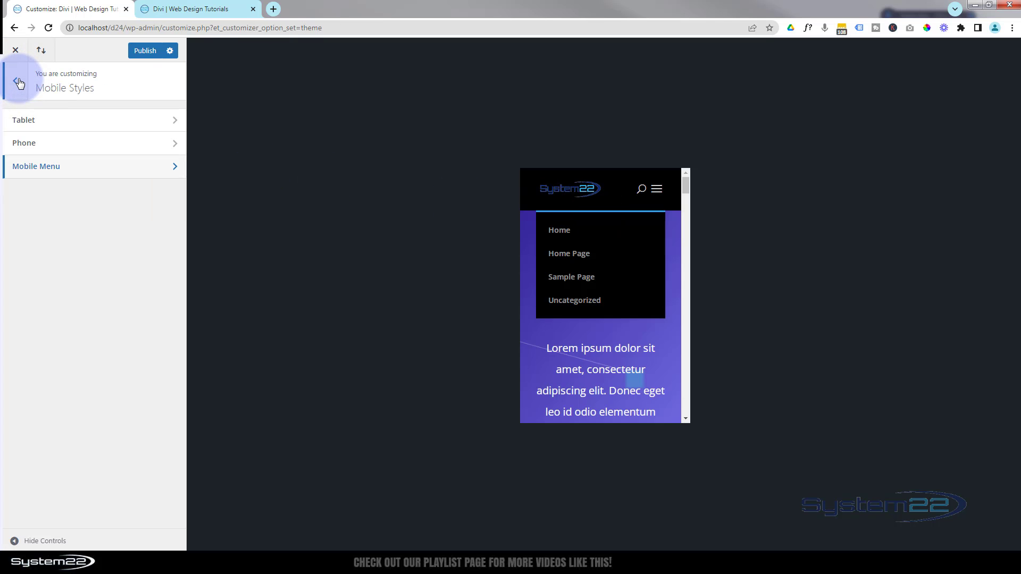
{"action": "left_click", "coordinate": [18, 81]}
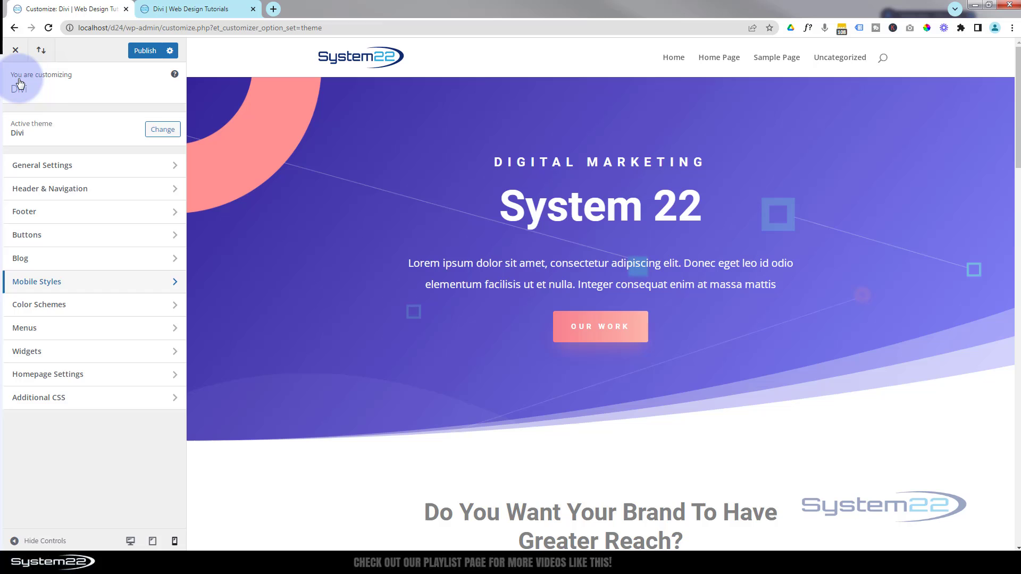
{"action": "left_click", "coordinate": [75, 167]}
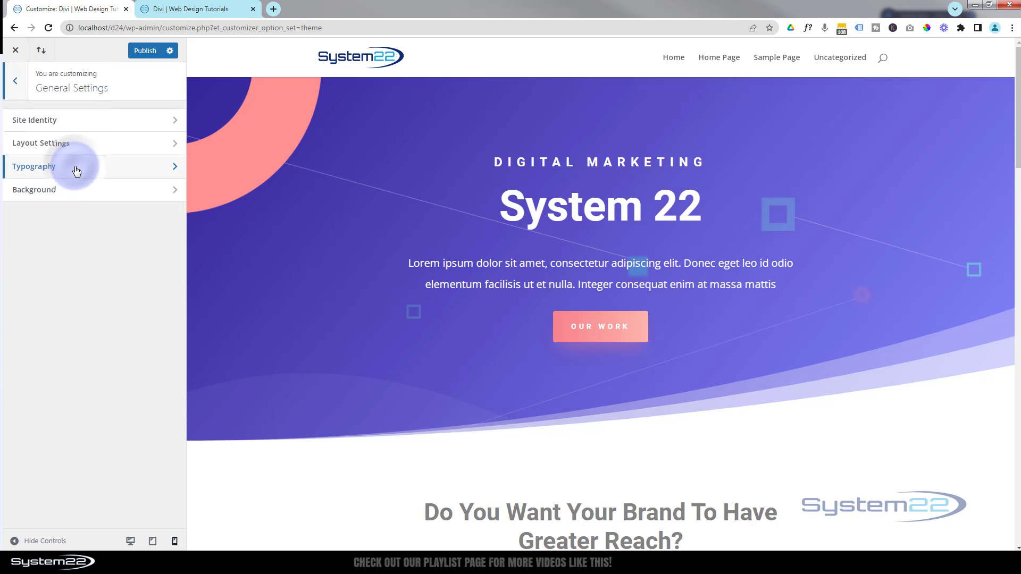
{"action": "left_click", "coordinate": [87, 147]}
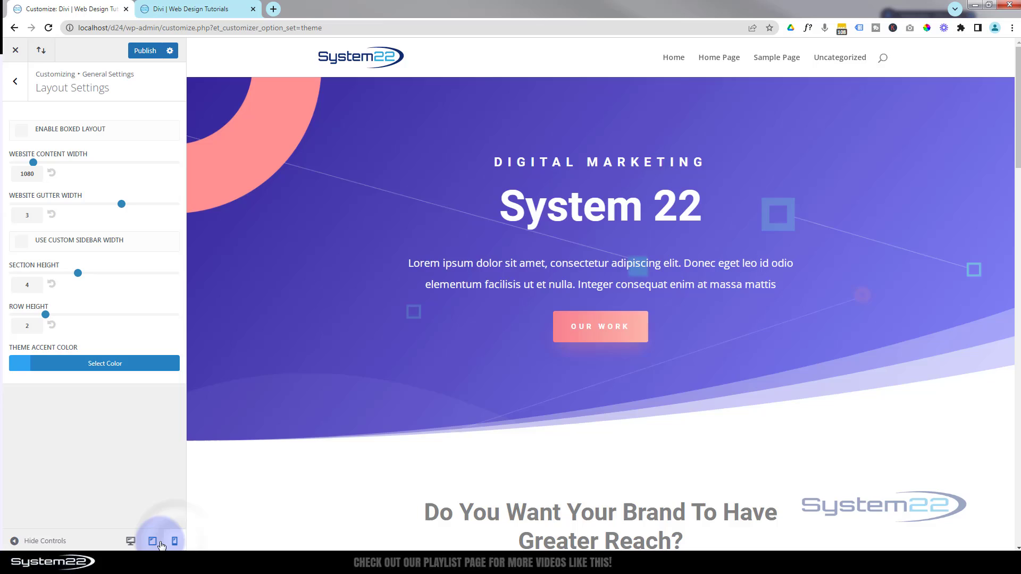
{"action": "left_click", "coordinate": [587, 464]}
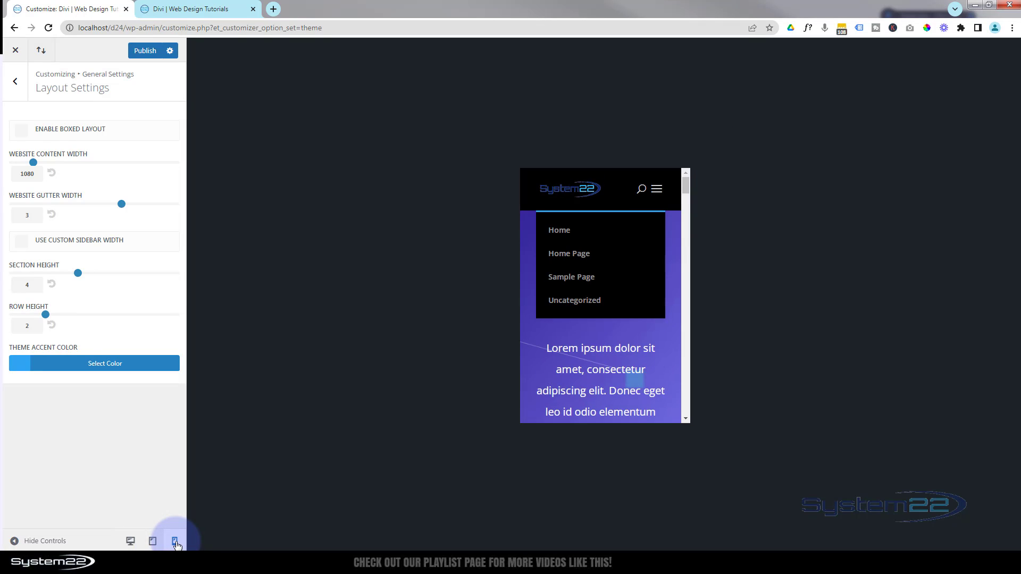
Set the theme accent colour to light grey #b2b2b2 after trying red and black
{"action": "left_click", "coordinate": [77, 365]}
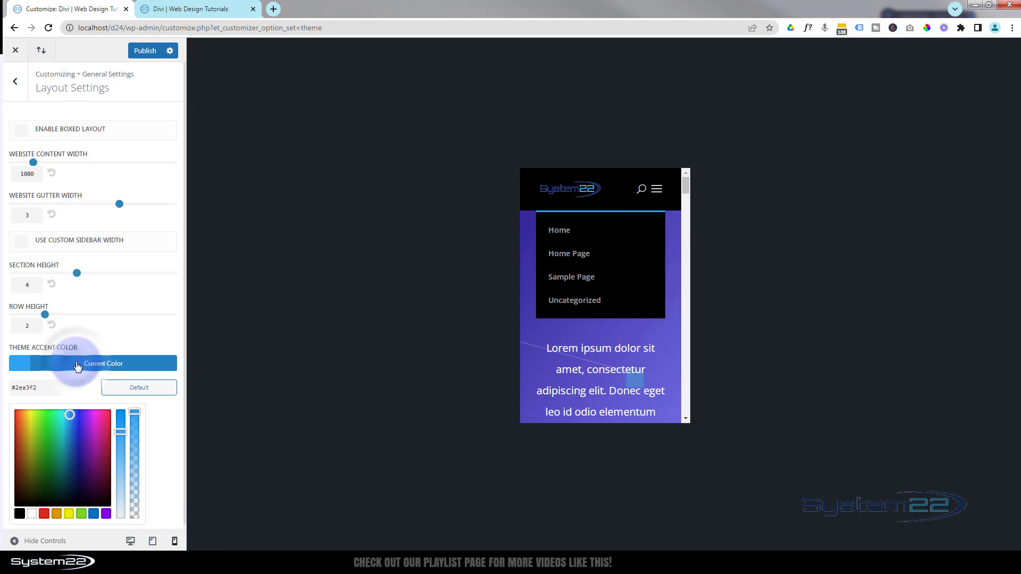
{"action": "left_click", "coordinate": [44, 515]}
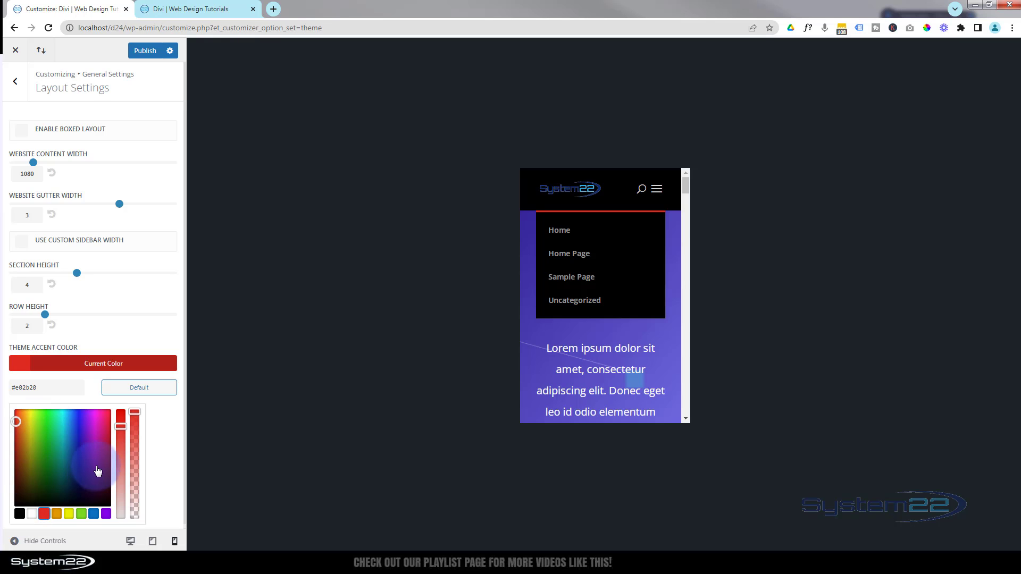
{"action": "left_click", "coordinate": [19, 513]}
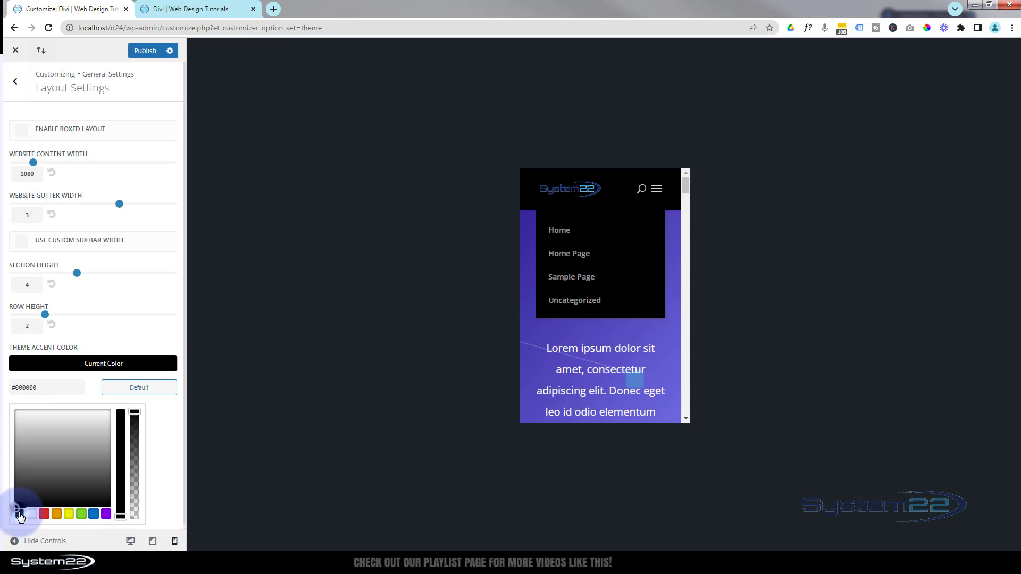
{"action": "left_click_drag", "start_coordinate": [21, 504], "coordinate": [17, 439]}
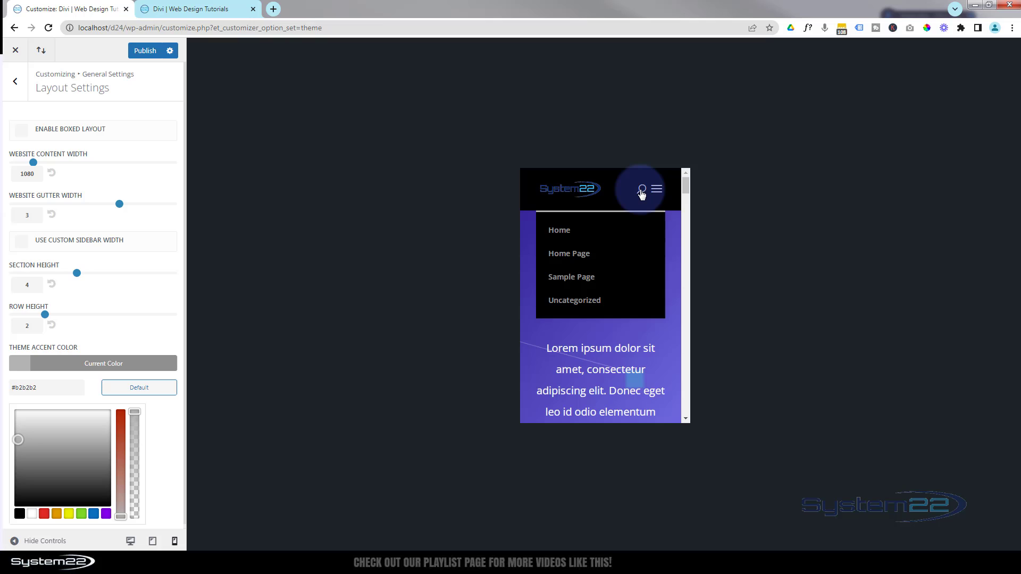
Uncheck Show Search Icon in Header & Navigation > Header Elements and preview at phone width
{"action": "left_click", "coordinate": [16, 82]}
{"action": "left_click", "coordinate": [16, 83]}
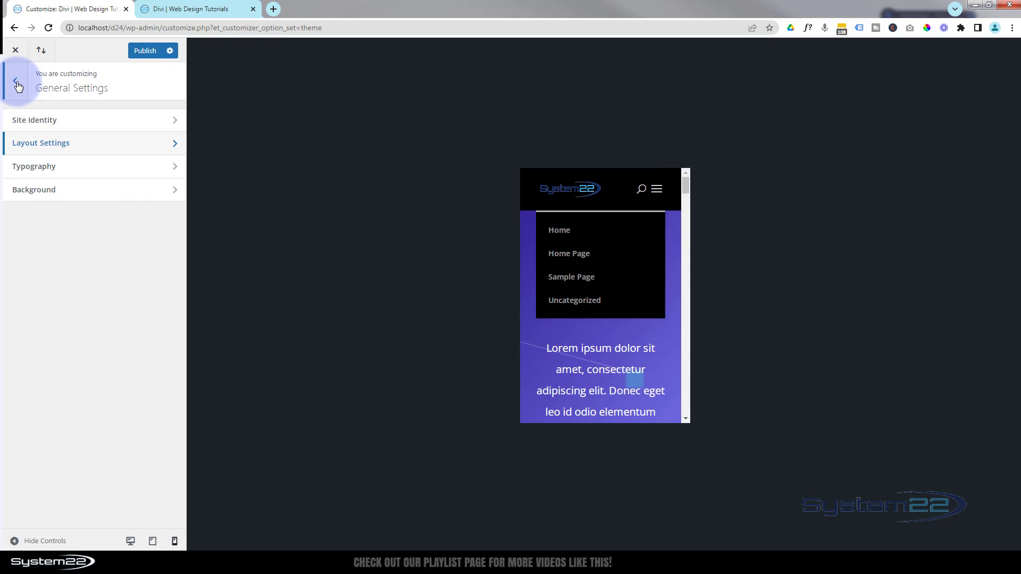
{"action": "left_click", "coordinate": [17, 84]}
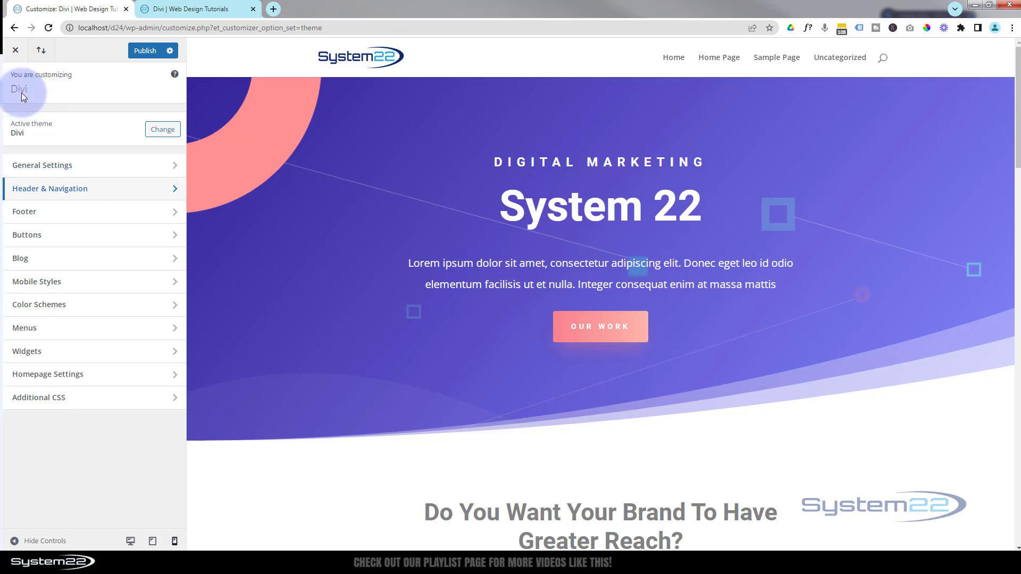
{"action": "left_click", "coordinate": [83, 190]}
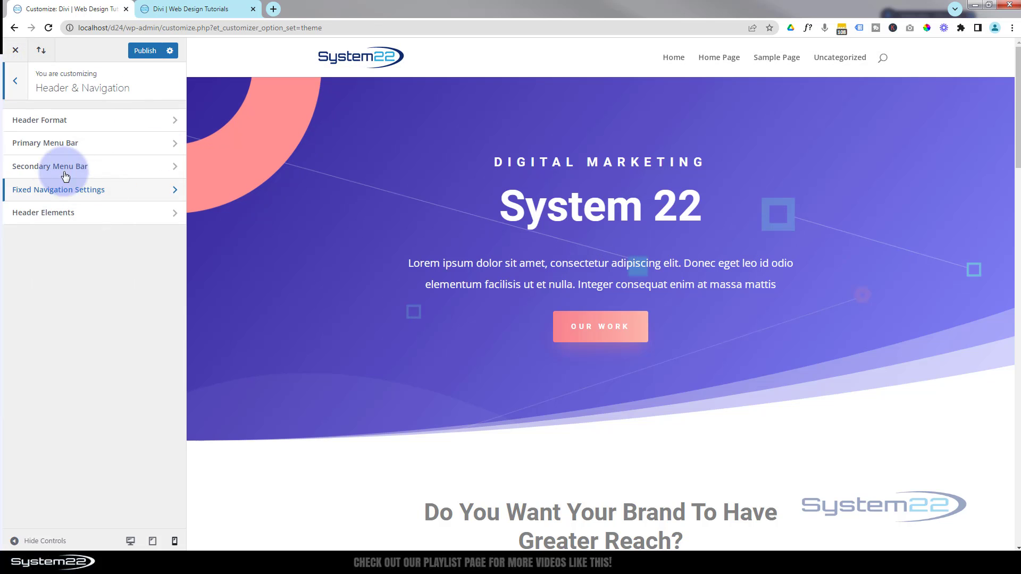
{"action": "left_click", "coordinate": [48, 219]}
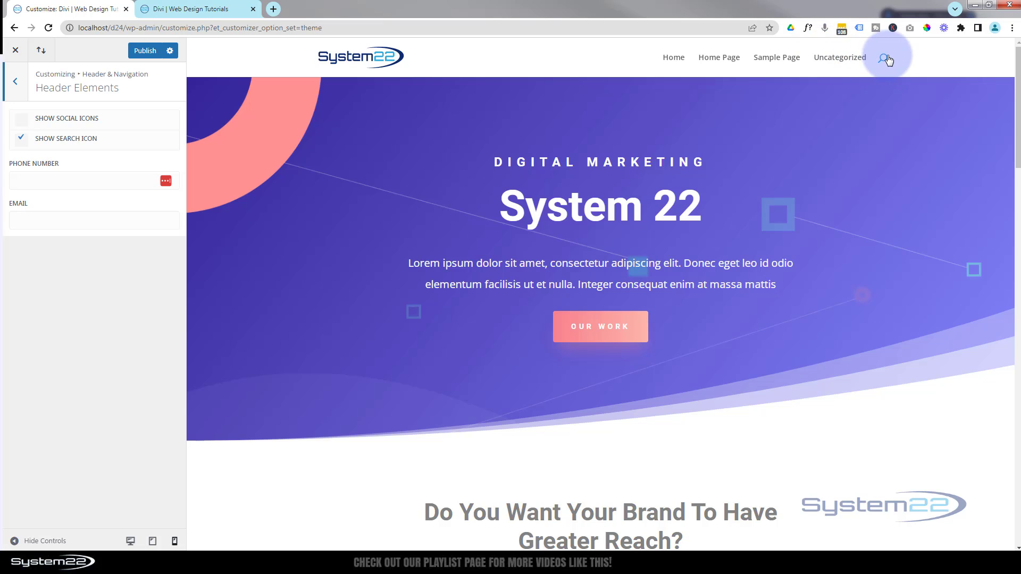
{"action": "left_click", "coordinate": [21, 138]}
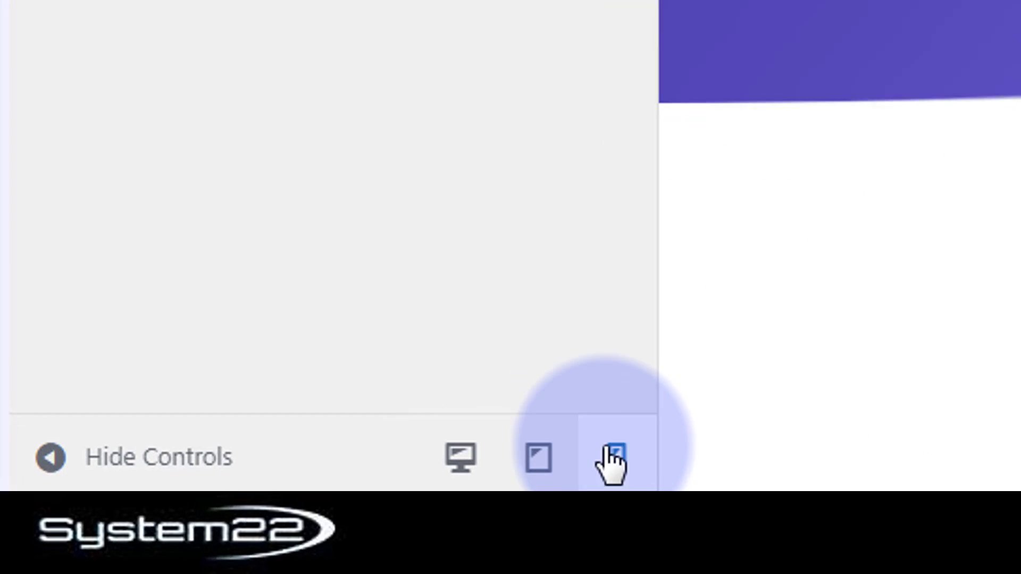
{"action": "left_click", "coordinate": [261, 527]}
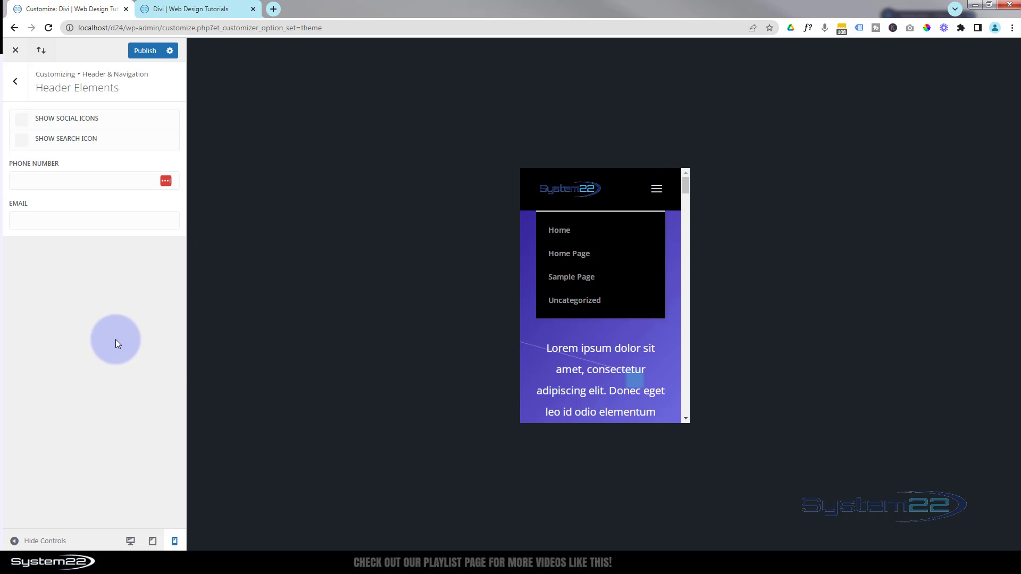
Publish the changes, check desktop, tablet and phone previews, and return to the main panel
{"action": "left_click", "coordinate": [145, 52]}
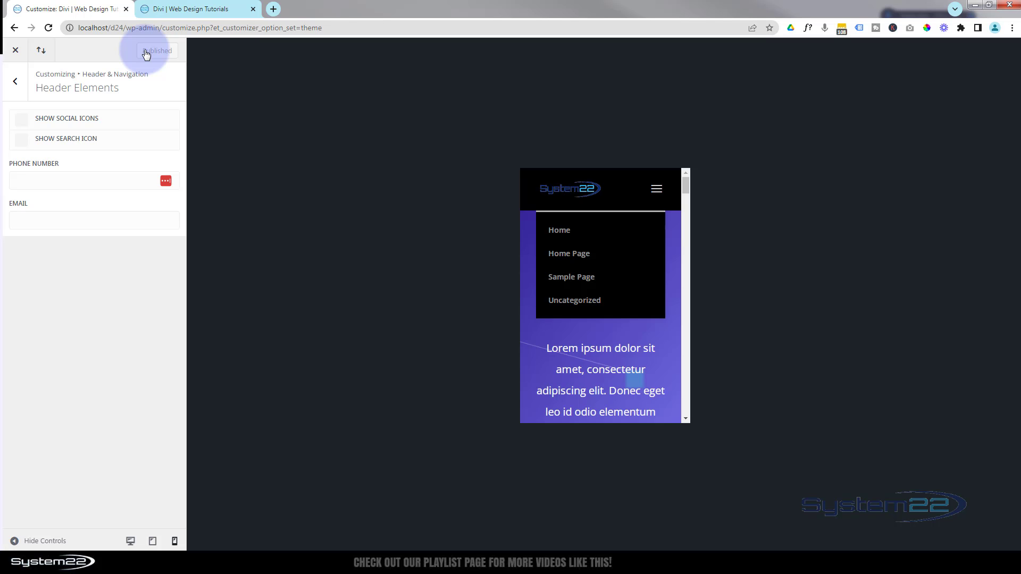
{"action": "left_click", "coordinate": [131, 543]}
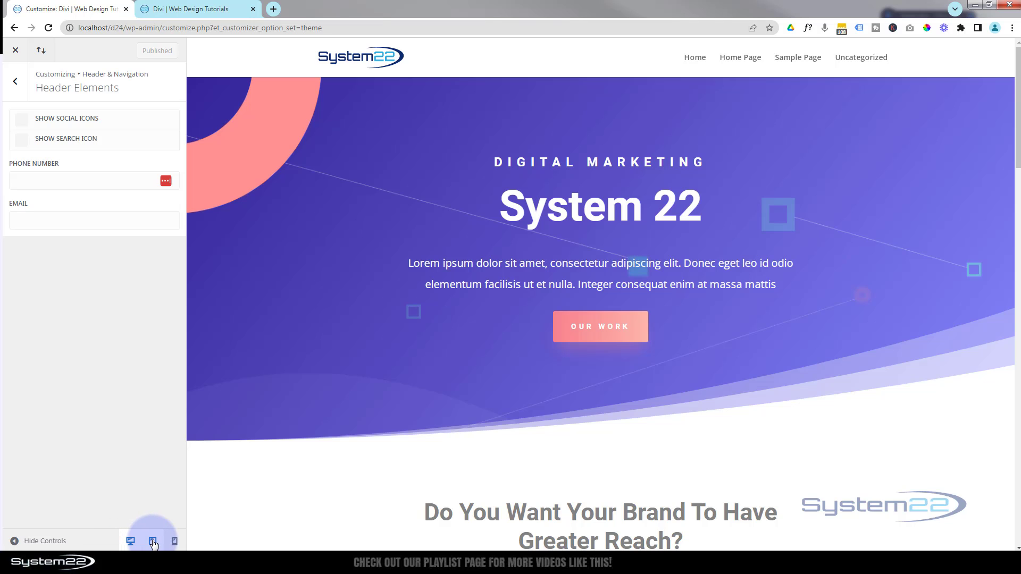
{"action": "left_click", "coordinate": [153, 542]}
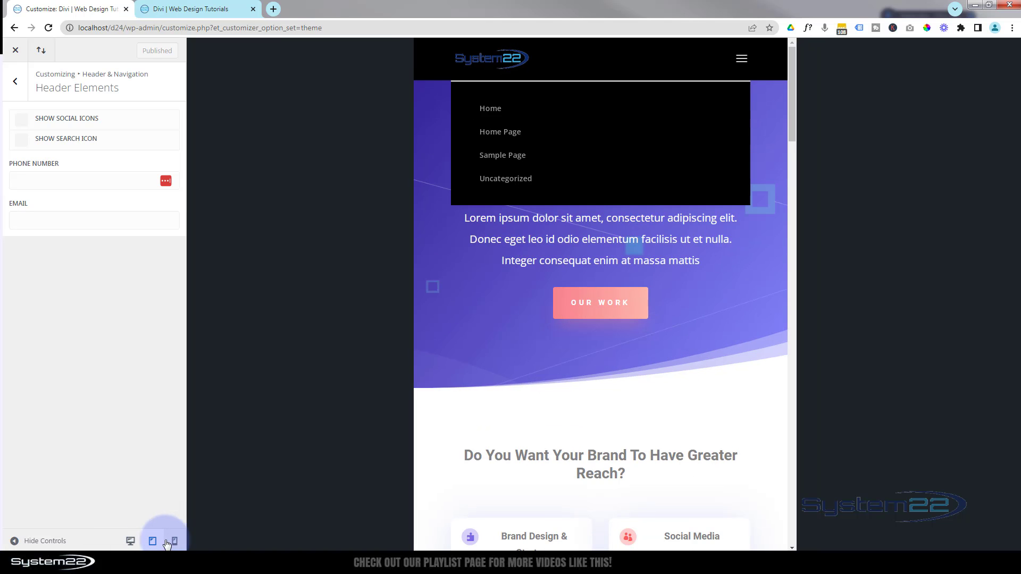
{"action": "left_click", "coordinate": [175, 541]}
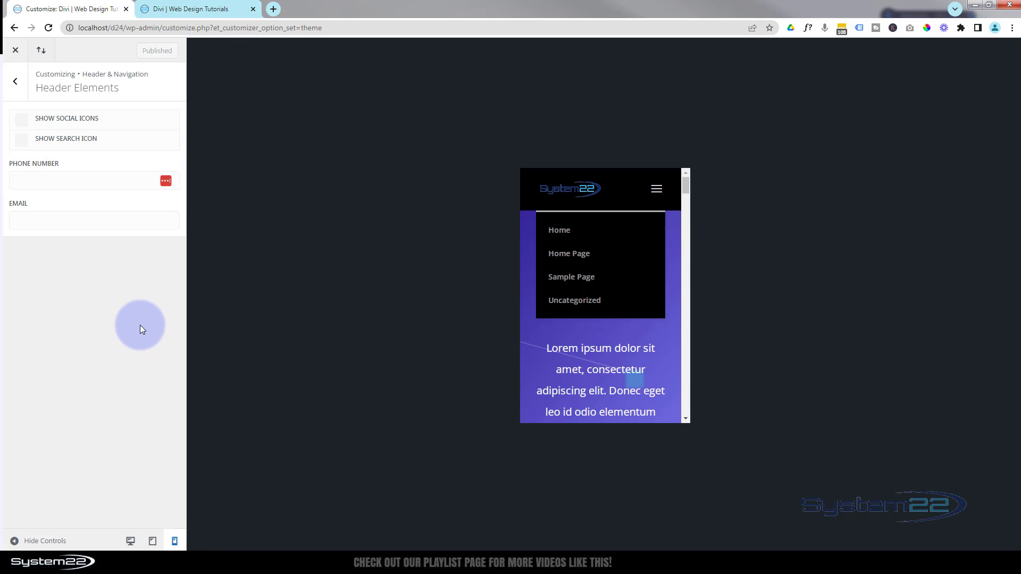
{"action": "left_click", "coordinate": [16, 82]}
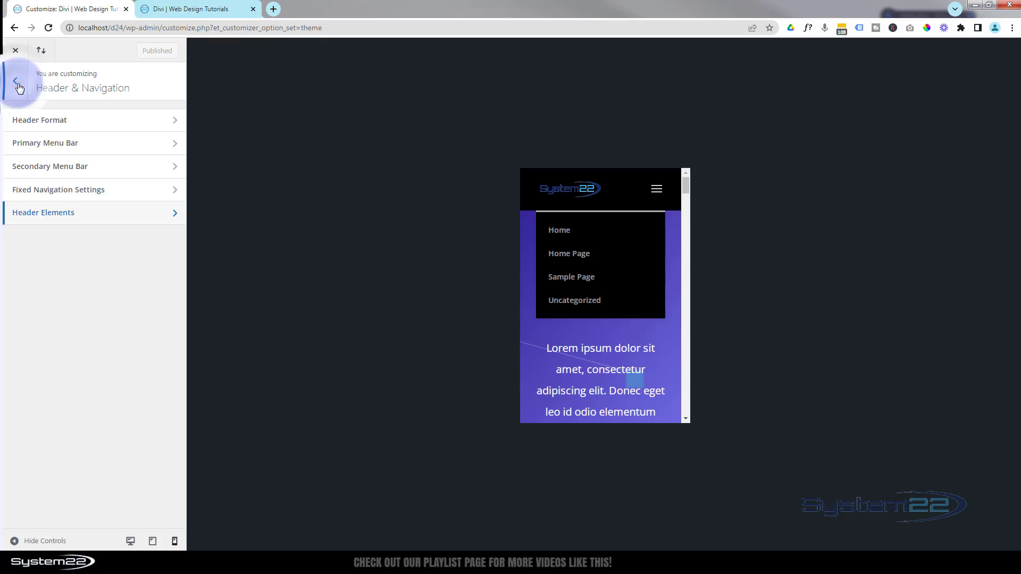
{"action": "left_click", "coordinate": [16, 81]}
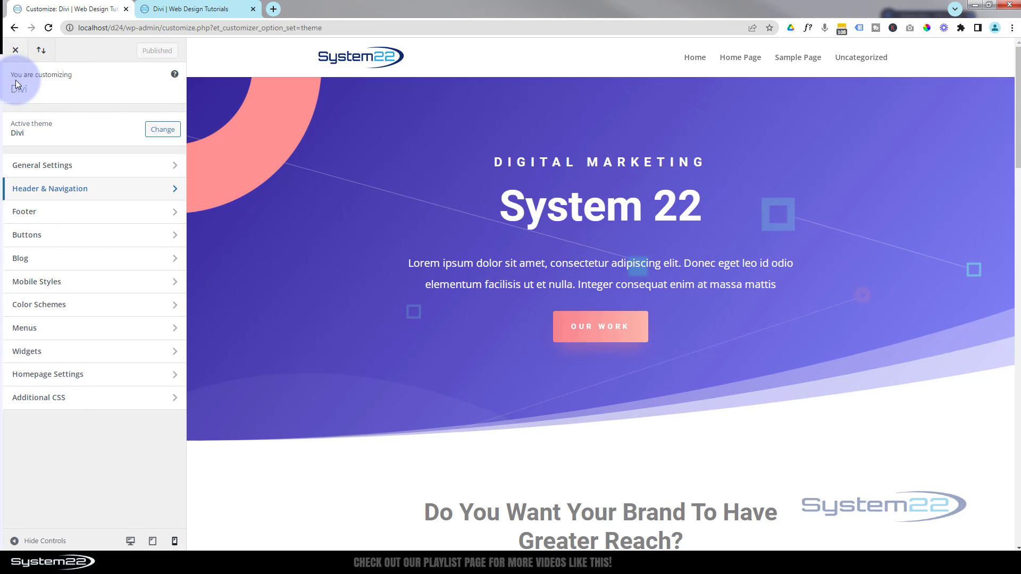